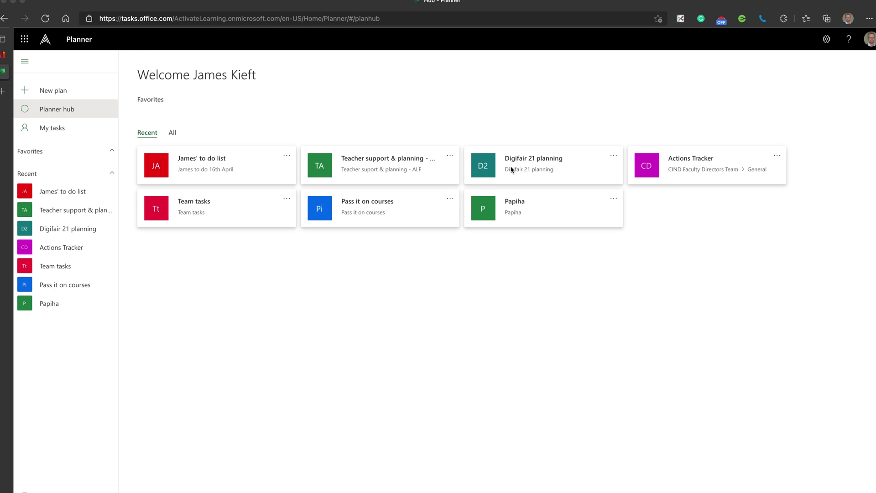
Step: Go to My tasks and start a new plan from the sidebar
left_click(48, 130)
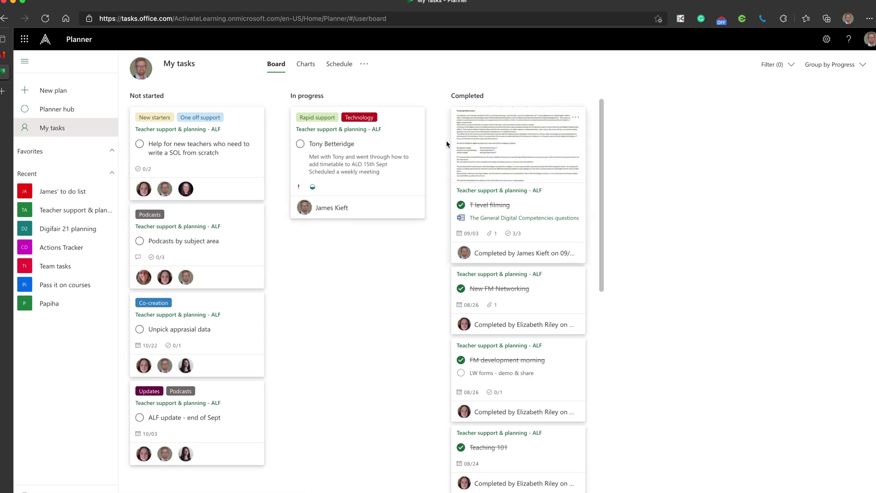
left_click(53, 91)
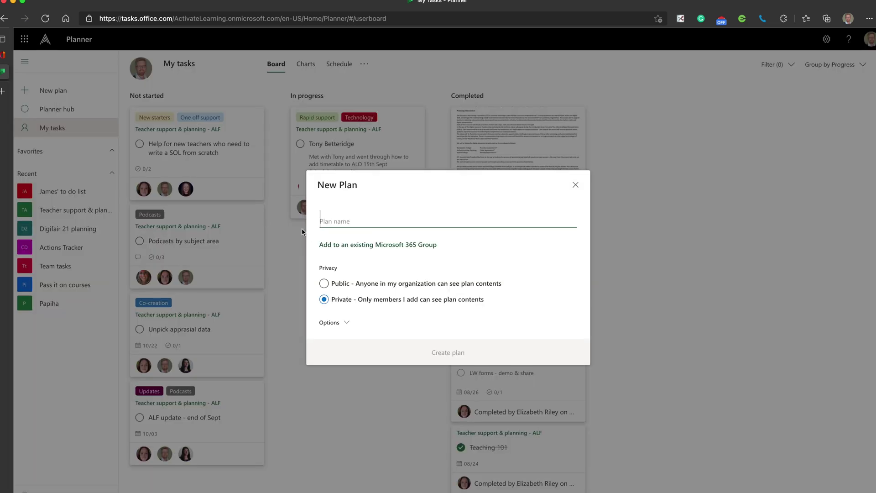
Step: Create a private plan named 'James video demo' with the default group options
type("James ")
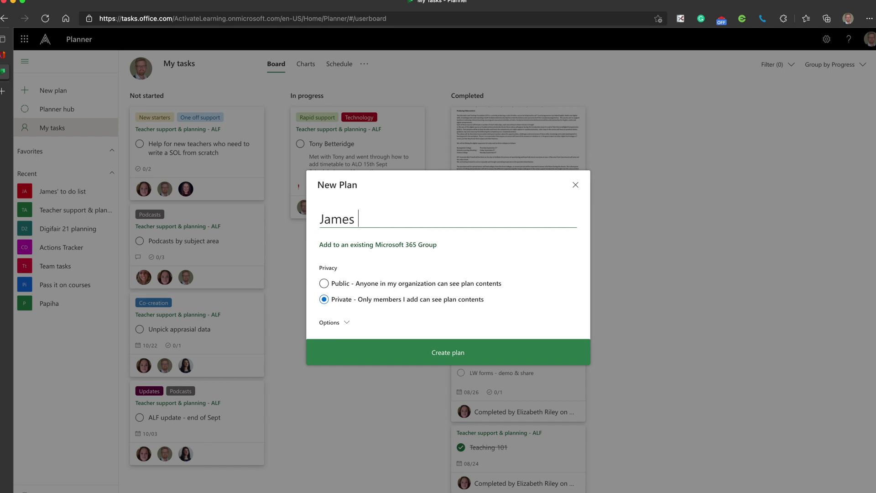
type("video demo")
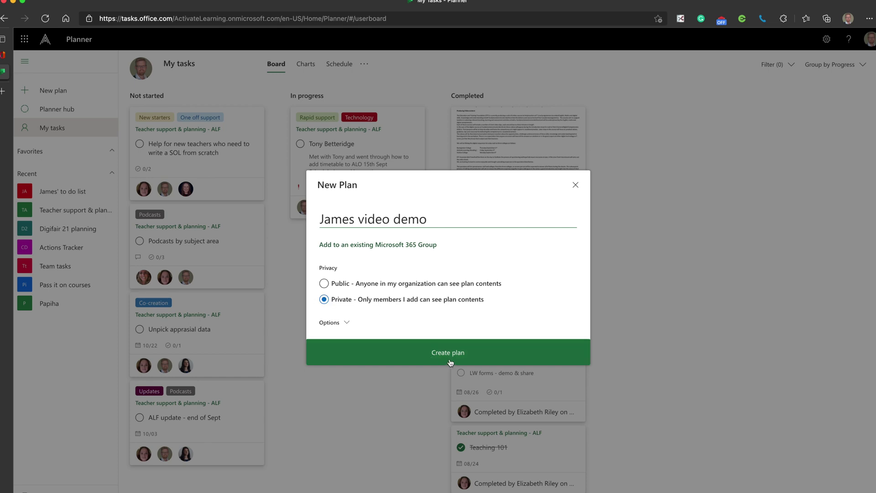
left_click(347, 322)
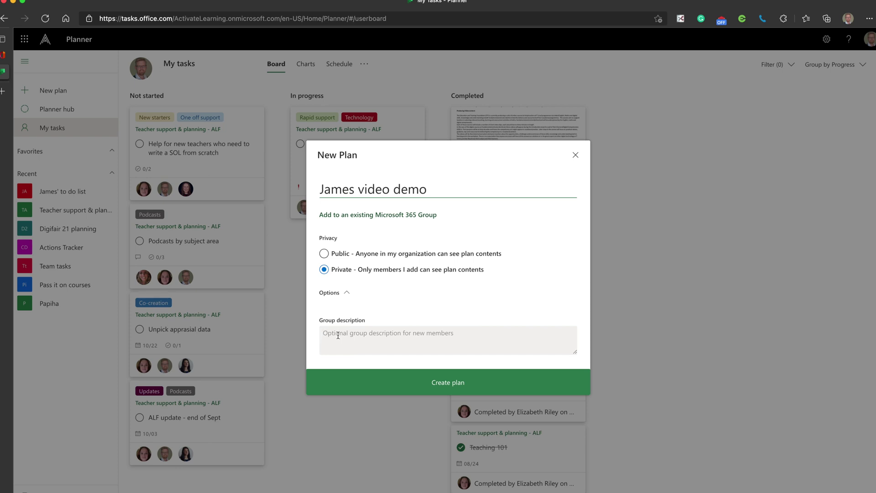
left_click(347, 293)
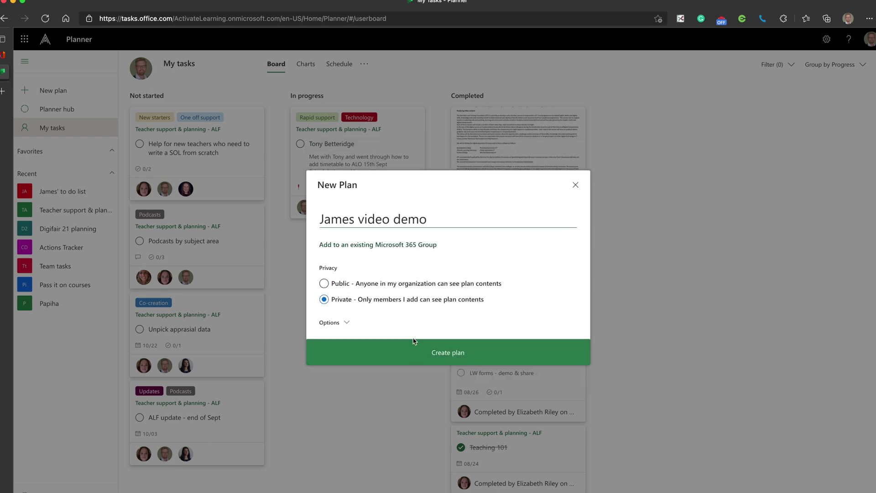
left_click(446, 356)
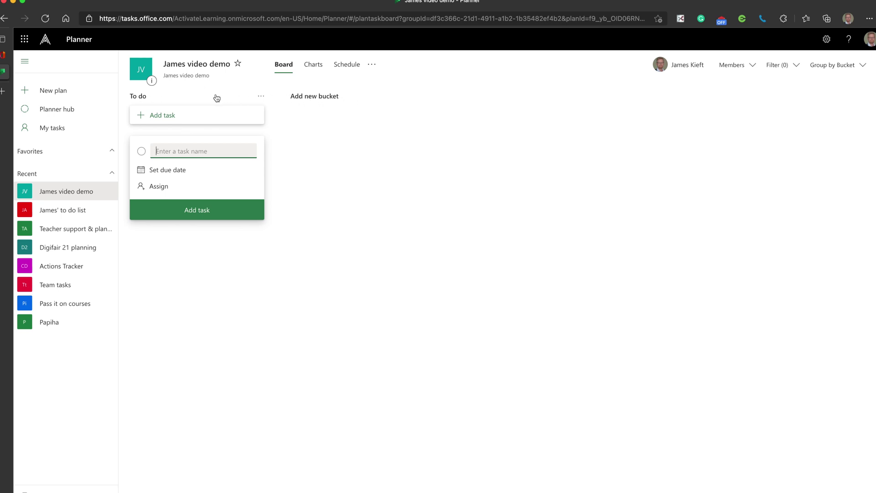
Step: Add buckets Topic 1, Topic 2 and Topic 3 beside To do, fixing a typo in Topic 1
left_click(318, 99)
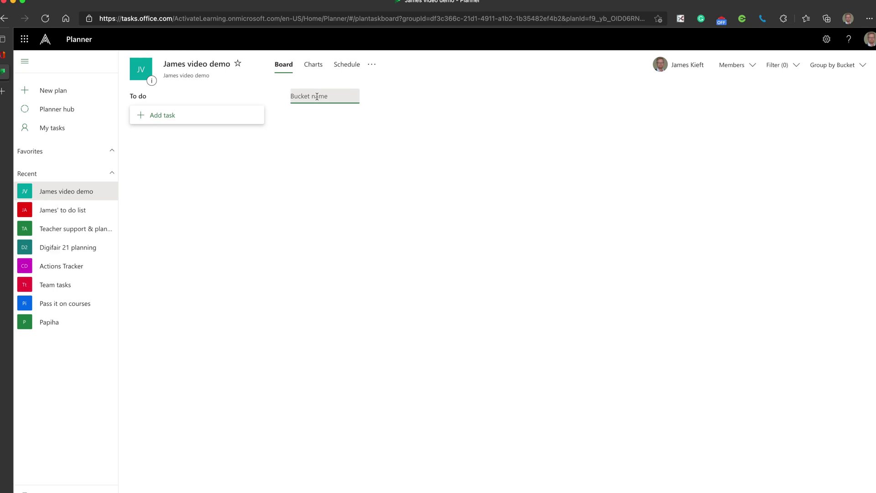
type("Topic 1")
left_click(309, 97)
key("BackSpace")
left_click(378, 120)
left_click(458, 97)
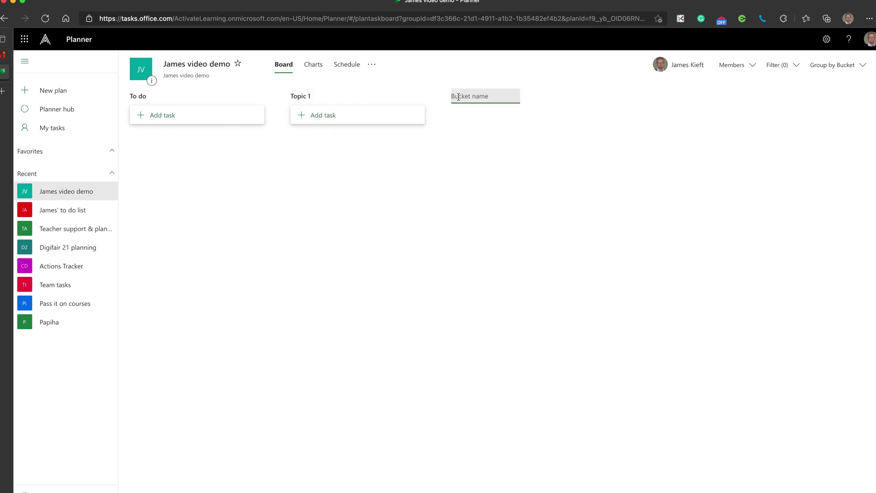
type("Topic 2")
left_click(491, 131)
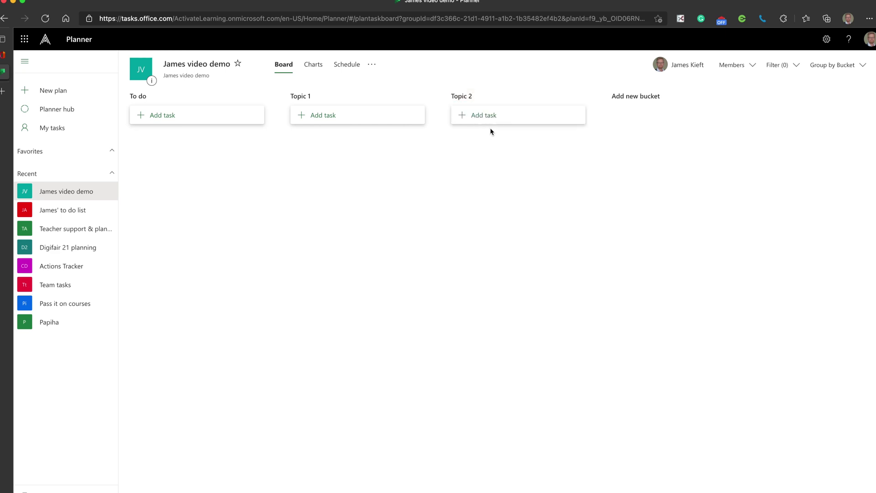
left_click(616, 97)
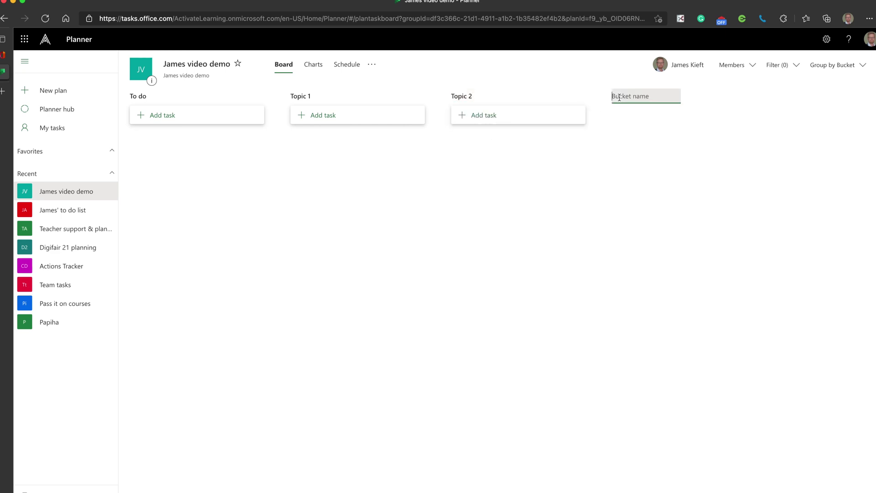
type("Topic 3")
Step: Add a task 'James 2134' to the To do bucket and open its details
left_click(229, 120)
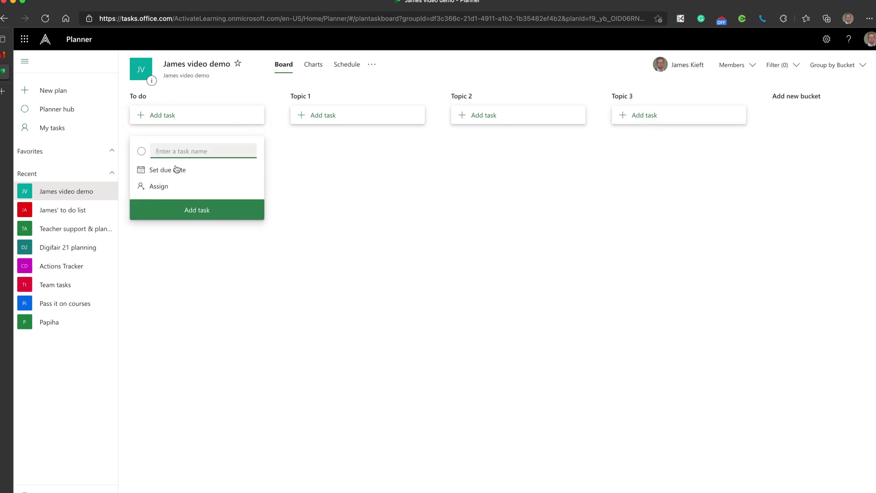
type("James 2134")
key("Return")
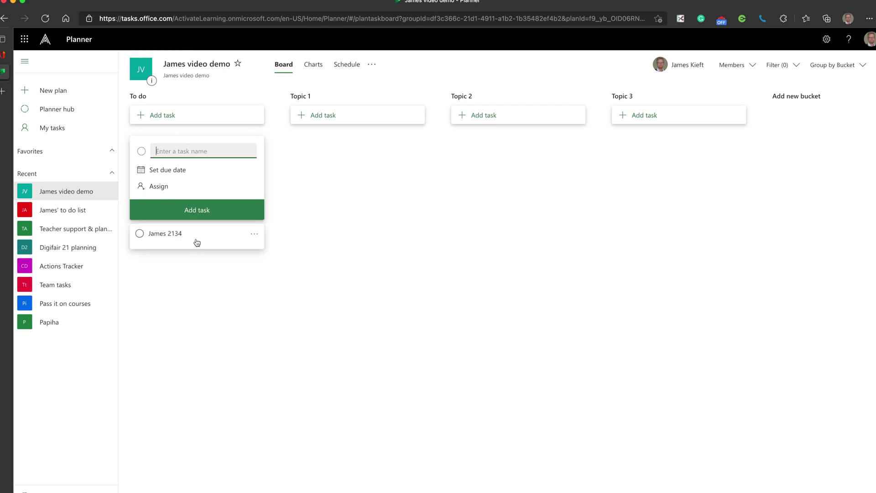
key("Escape")
left_click(189, 147)
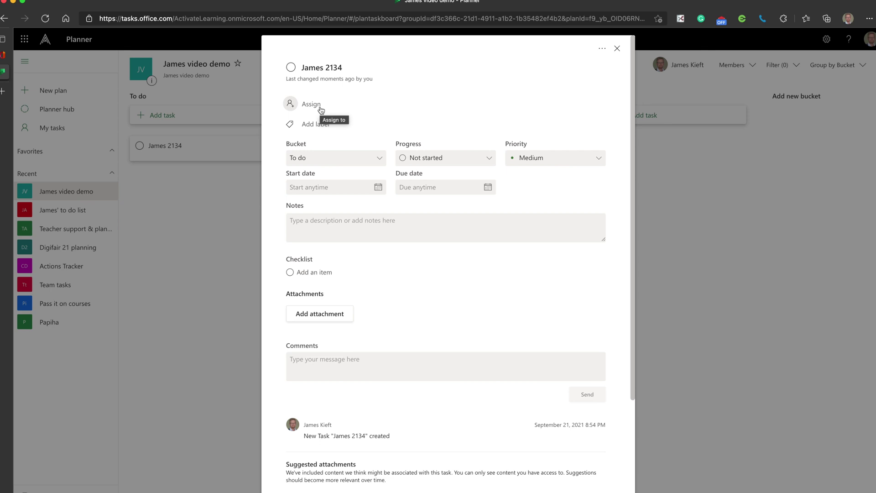
Step: Tag the task with the Pink label, renamed to History
left_click(314, 124)
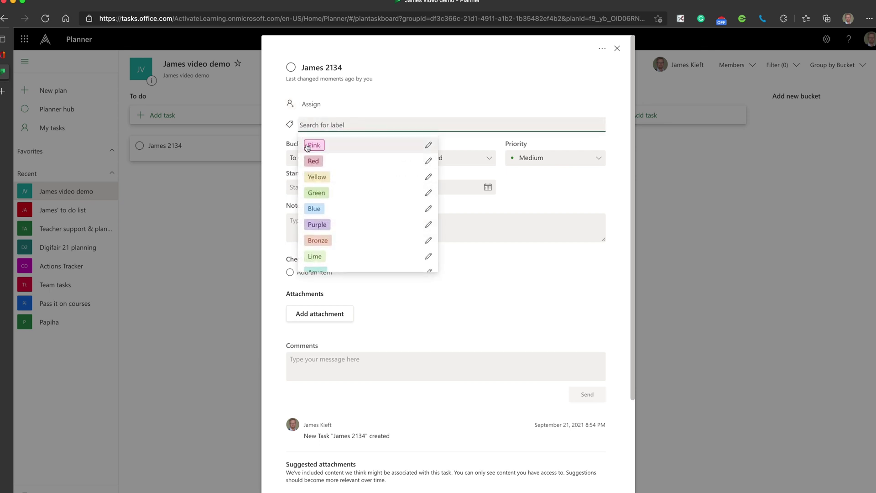
left_click(308, 146)
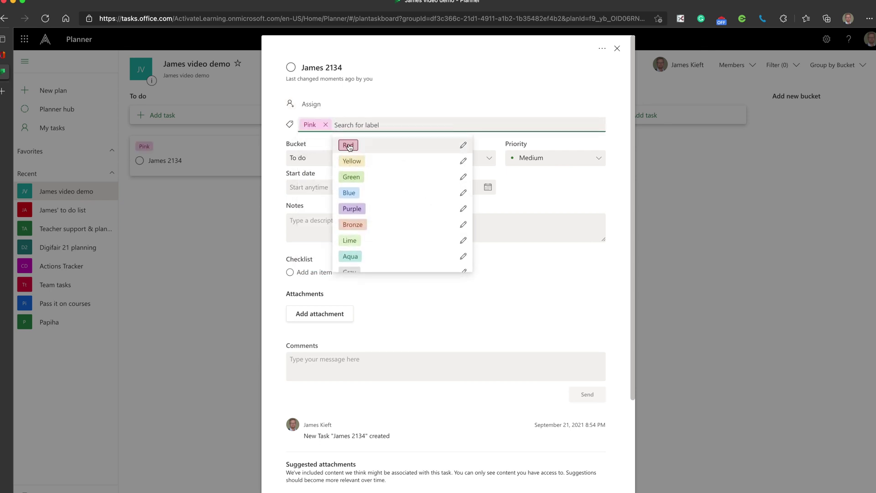
left_click(314, 124)
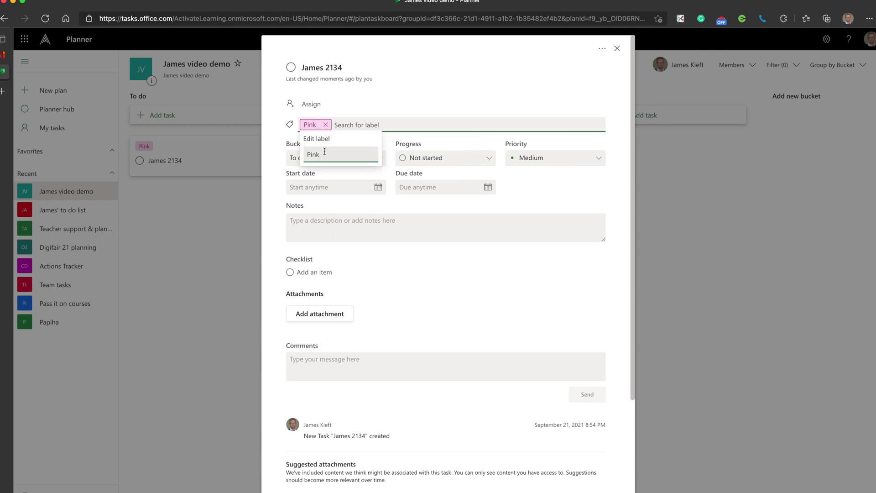
left_click_drag(324, 152, 303, 151)
type("History")
key("Return")
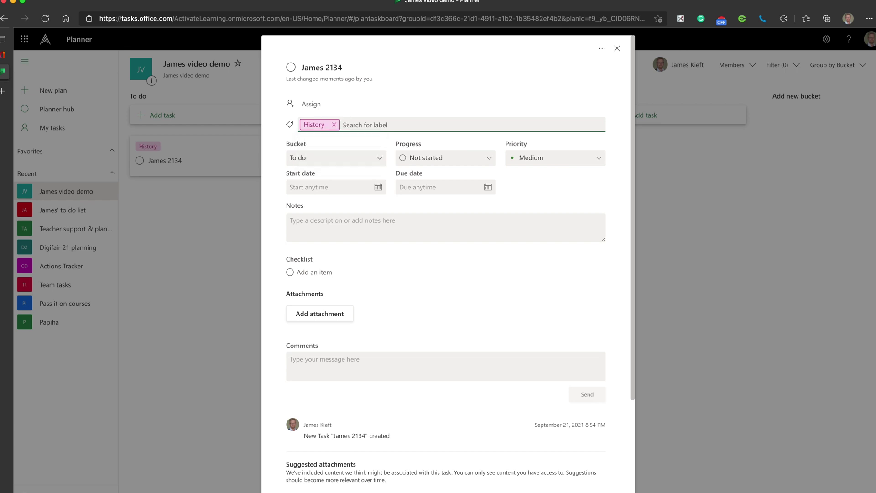
Step: Set the task to In progress with a due date of 28 September 2021
left_click(485, 161)
left_click(451, 192)
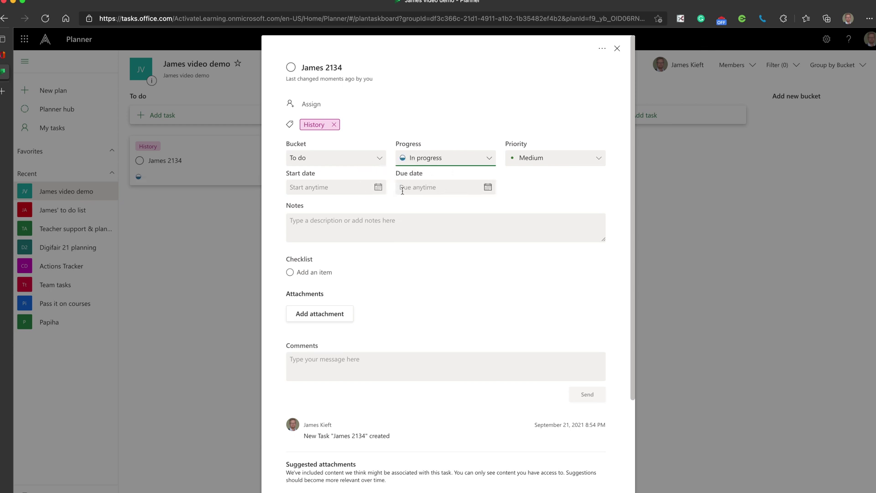
left_click(488, 188)
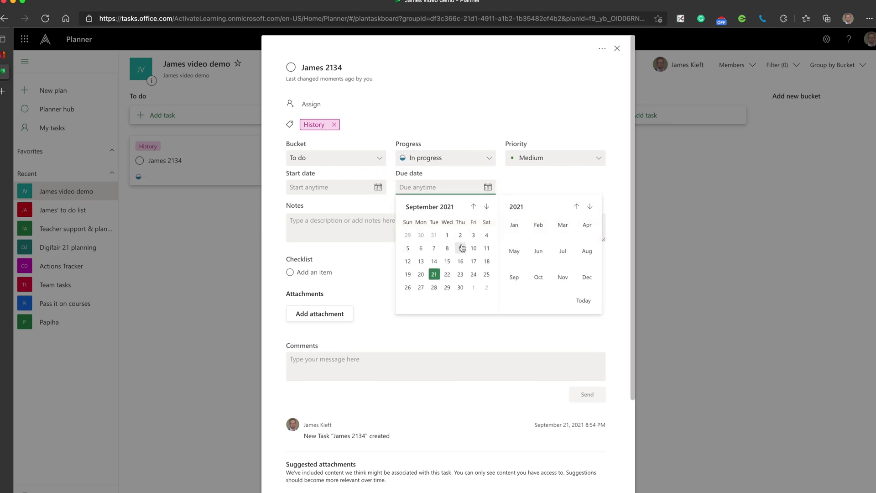
left_click(434, 287)
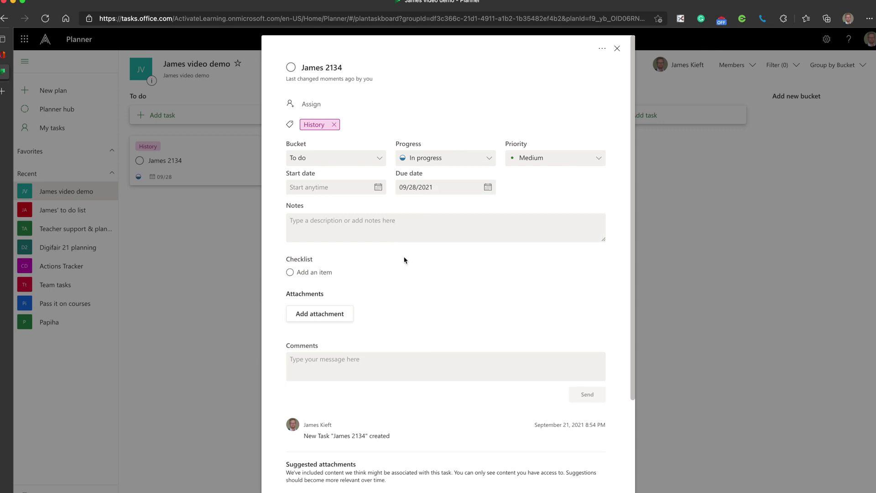
Step: Add the note 'Heloo' and checklist items Part 1 and Part 2 to the task
left_click(299, 222)
type("Heloo")
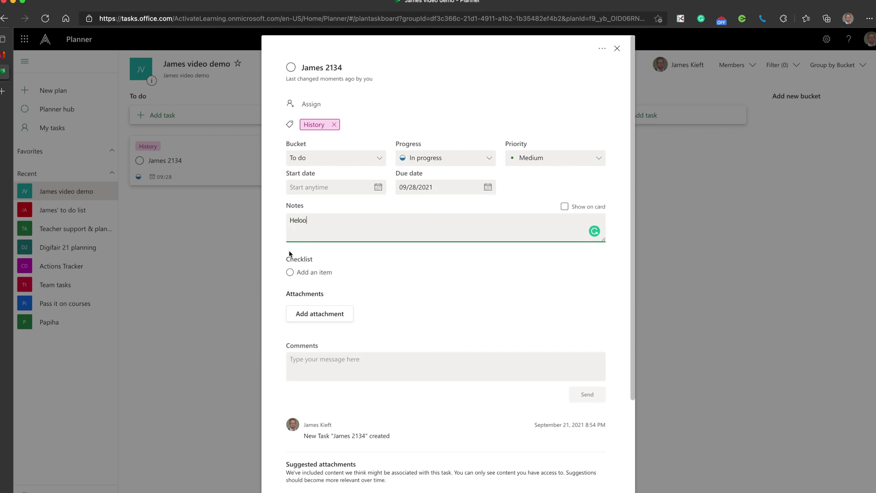
left_click(354, 274)
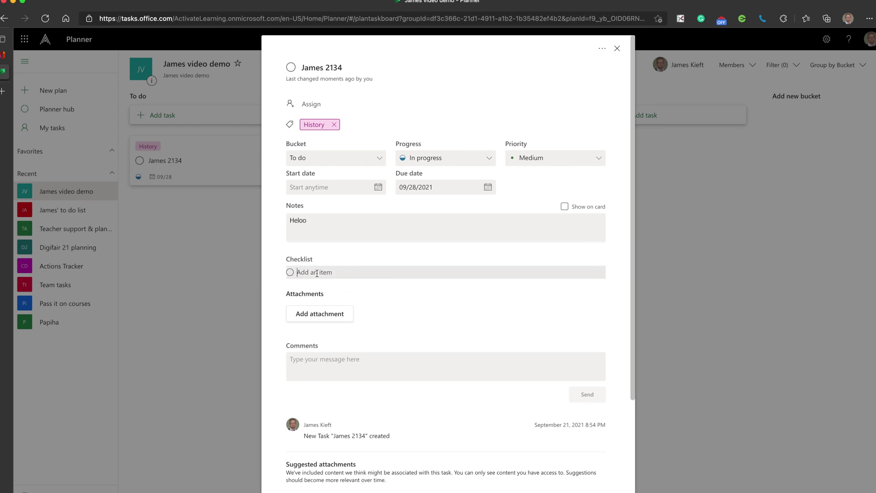
type("Part 1")
key("Return")
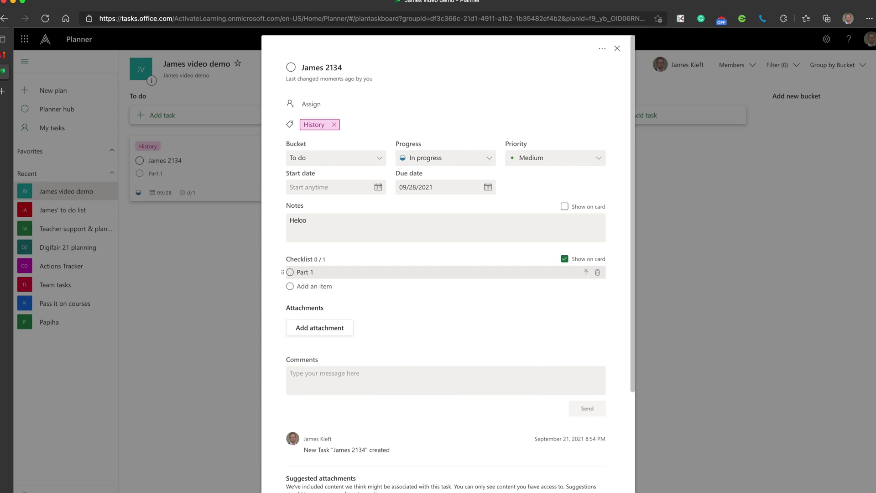
type("Part 2")
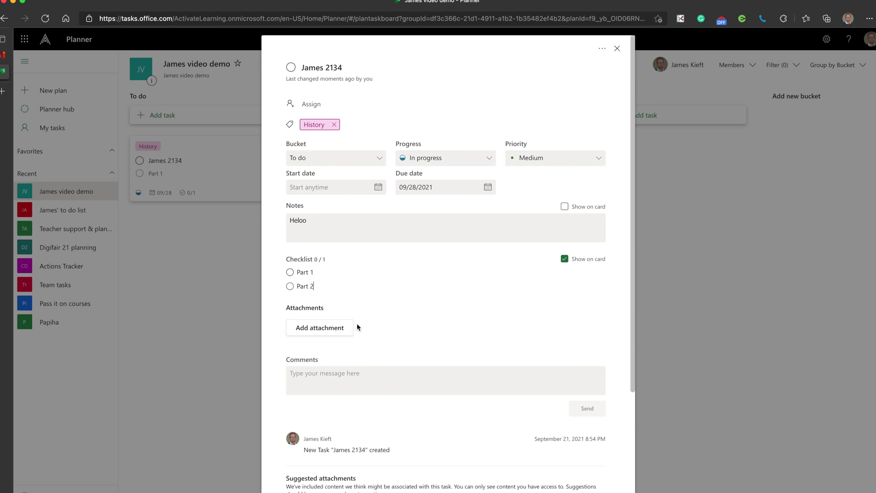
Step: Attach the 15.29.32 screenshot from the computer and show its preview on the card
left_click(333, 342)
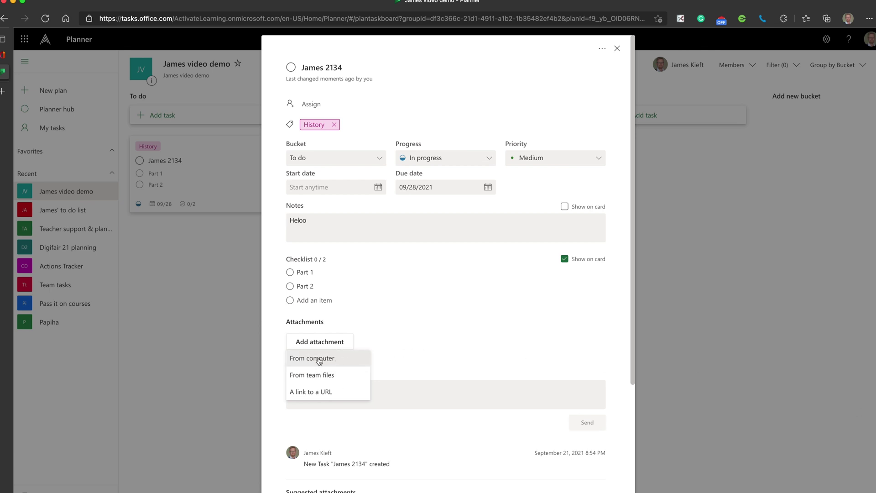
left_click(319, 359)
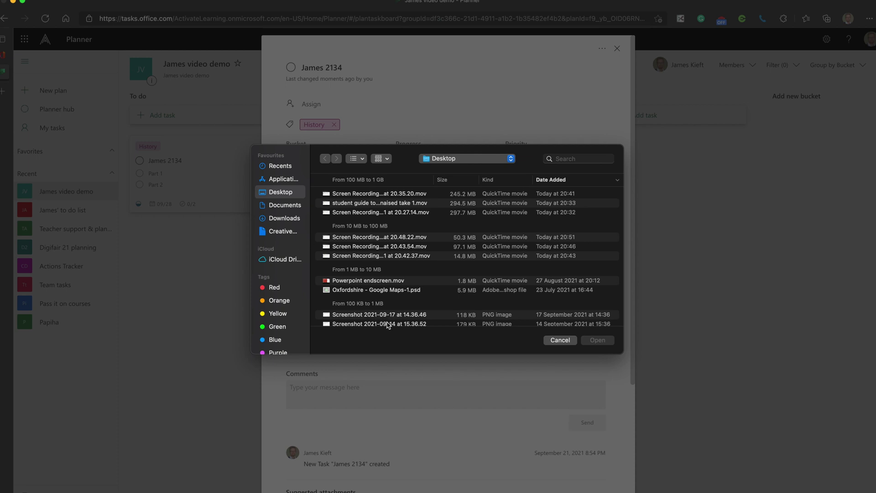
scroll(387, 324, "down", 2)
left_click(345, 309)
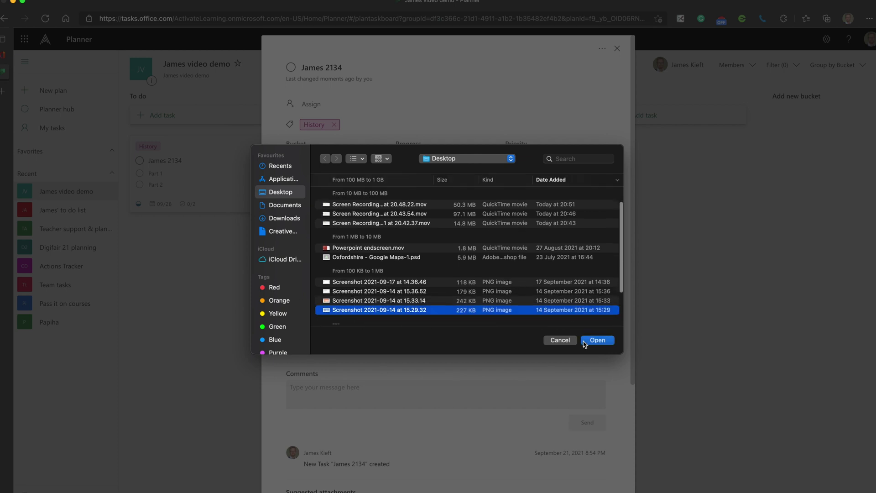
left_click(585, 343)
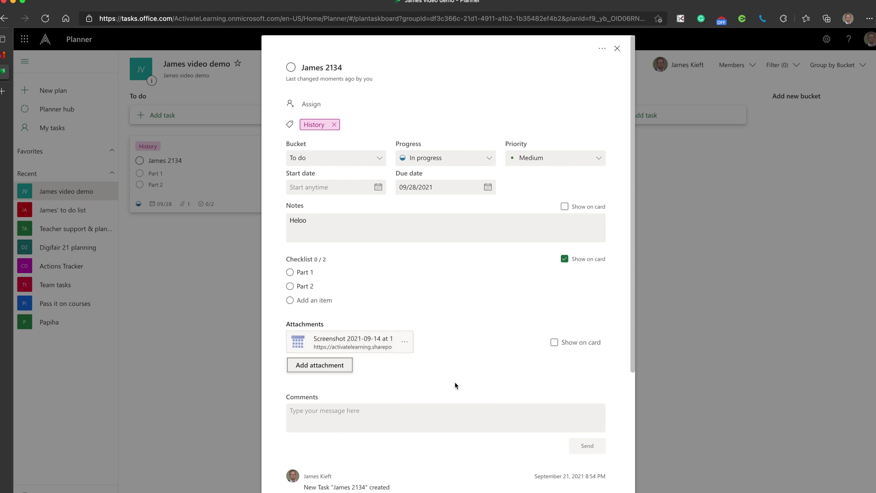
left_click(554, 342)
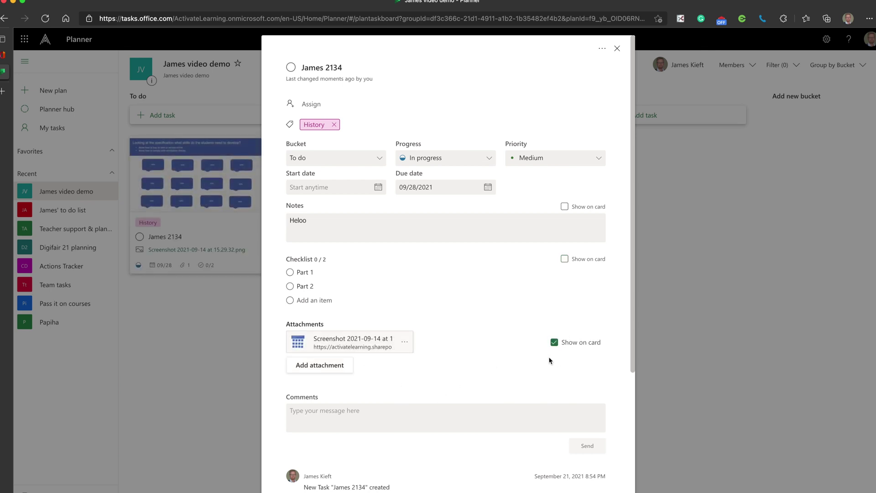
Step: Review the task details, then close them to return to the board
scroll(422, 358, "down", 3)
scroll(425, 356, "up", 3)
scroll(327, 418, "down", 1)
scroll(291, 406, "down", 5)
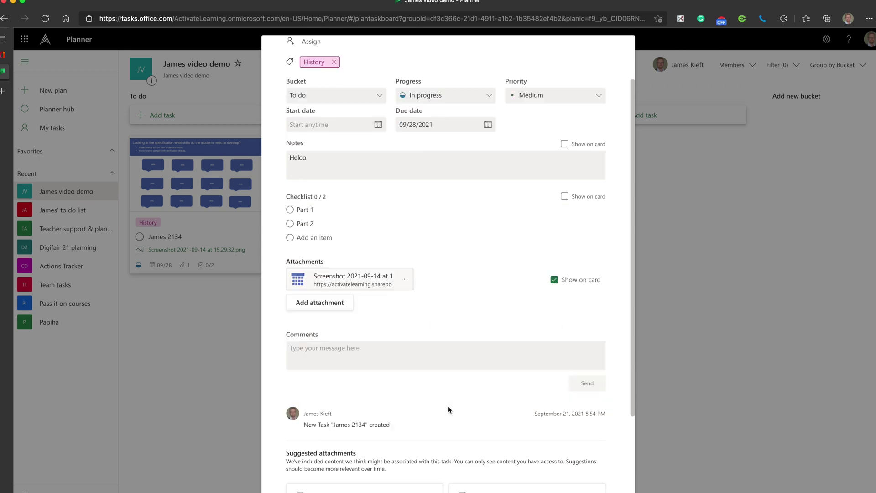
scroll(440, 412, "up", 6)
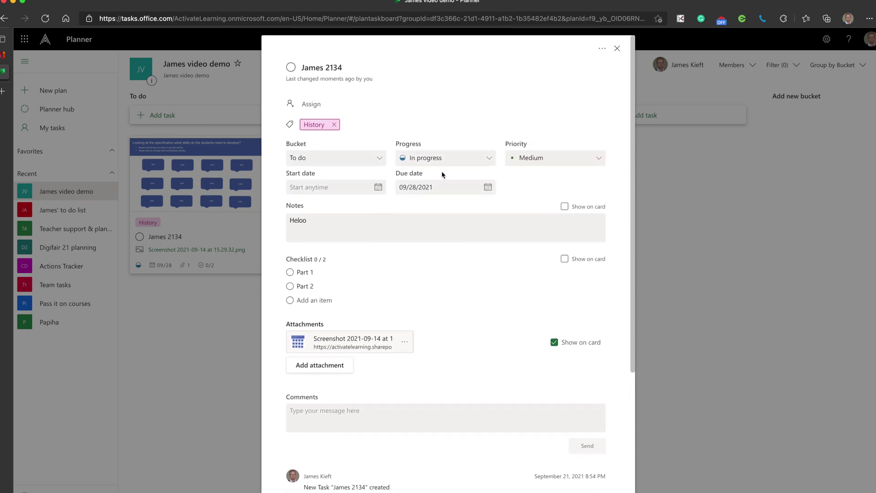
left_click(617, 50)
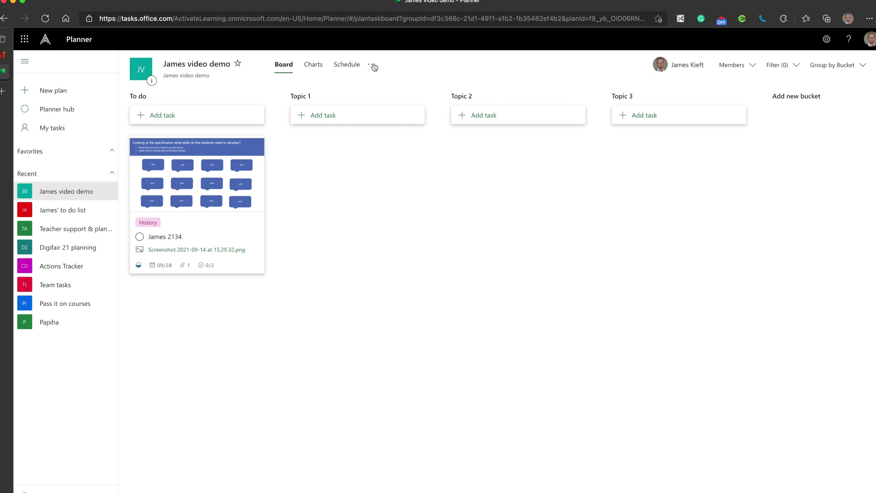
Step: Show the Schedule calendar with James 2134 on September 28, then open Plan settings
left_click(348, 65)
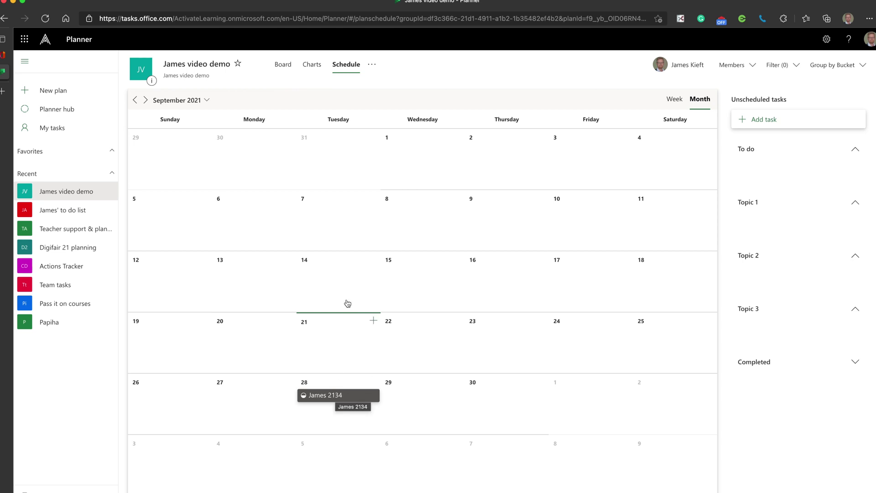
left_click(372, 69)
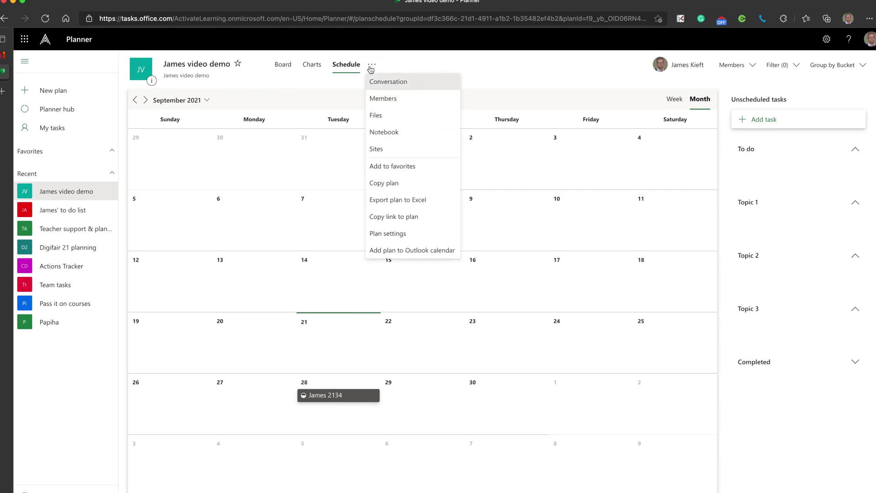
left_click(391, 233)
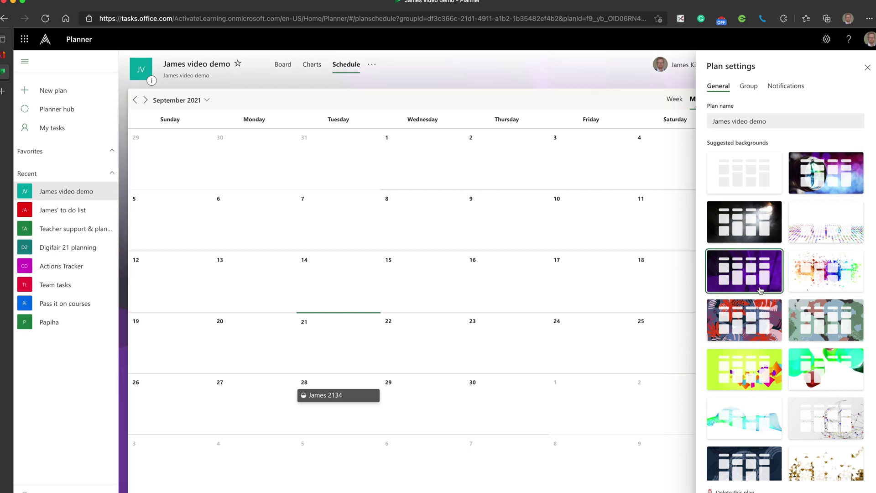
Step: Apply the purple background, return to Board, and cycle through recent plans back to James video demo
left_click(764, 282)
left_click(282, 68)
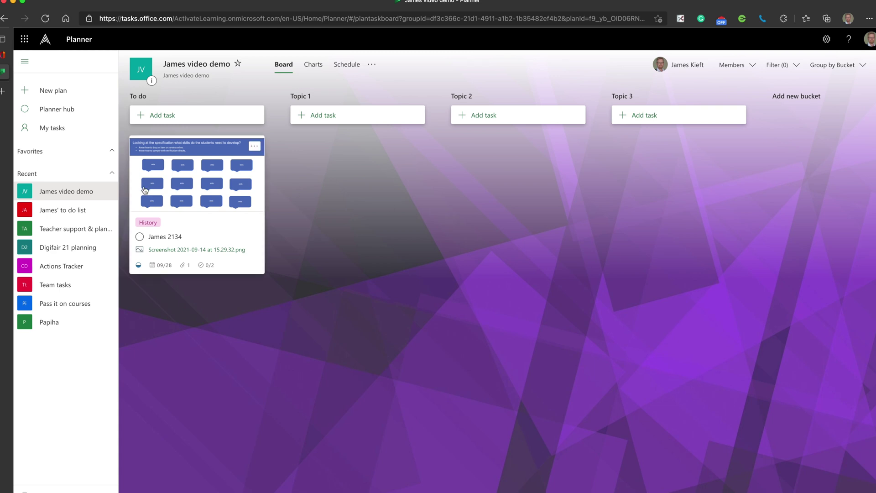
left_click(73, 211)
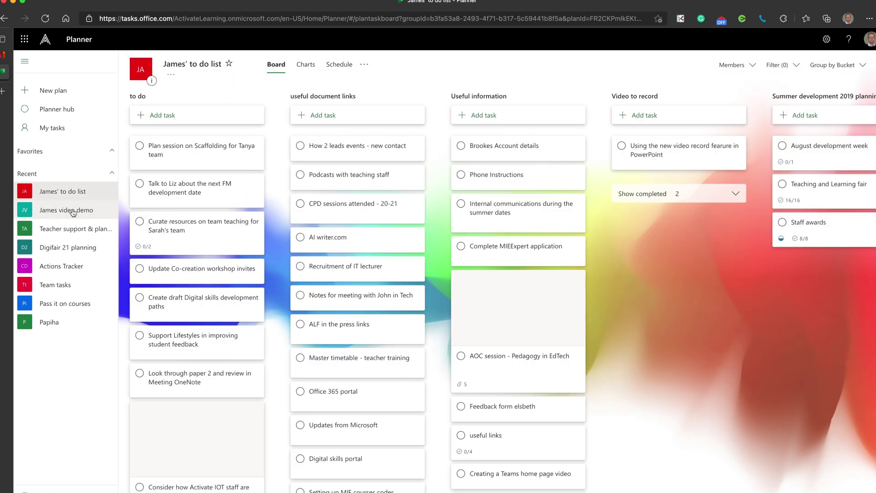
left_click(64, 230)
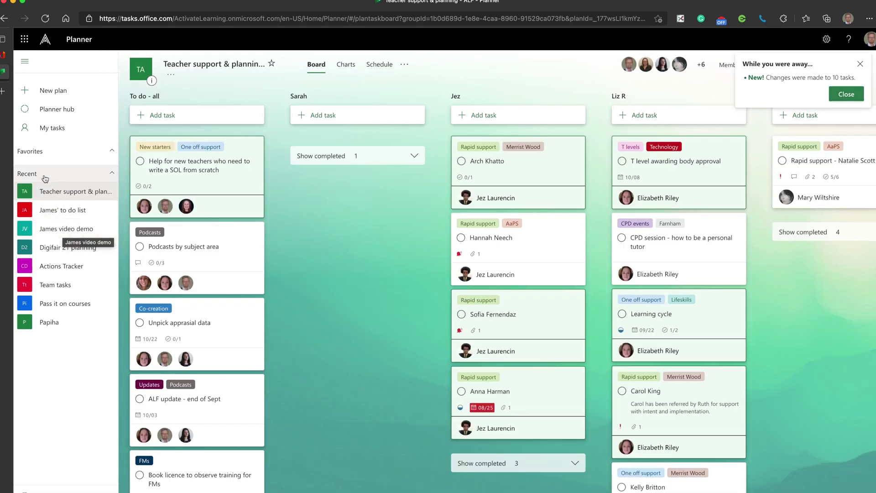
left_click(50, 213)
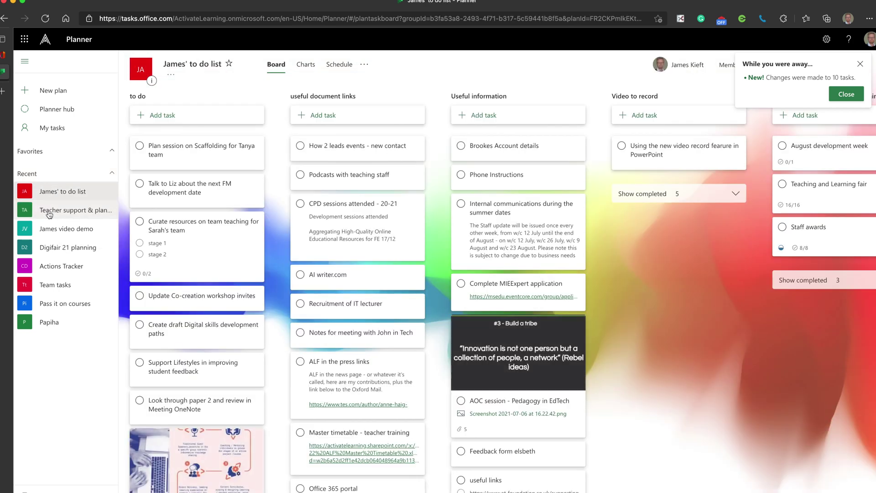
left_click(58, 234)
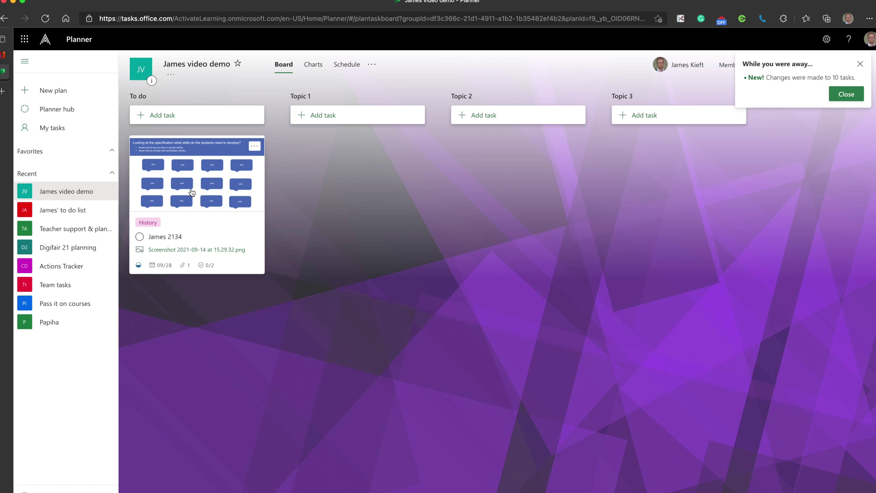
Step: Add a 'James 234' task to To do and drag it into the Topic 3 bucket
left_click(163, 115)
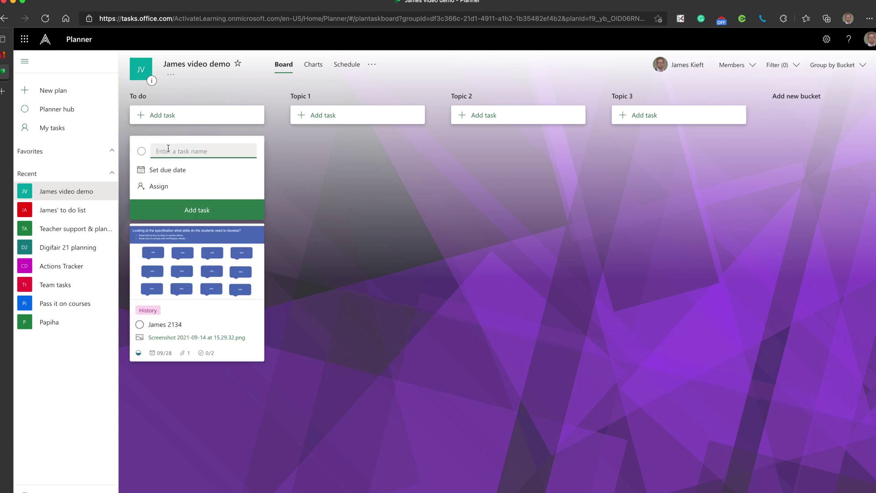
type("James 234")
key("Return")
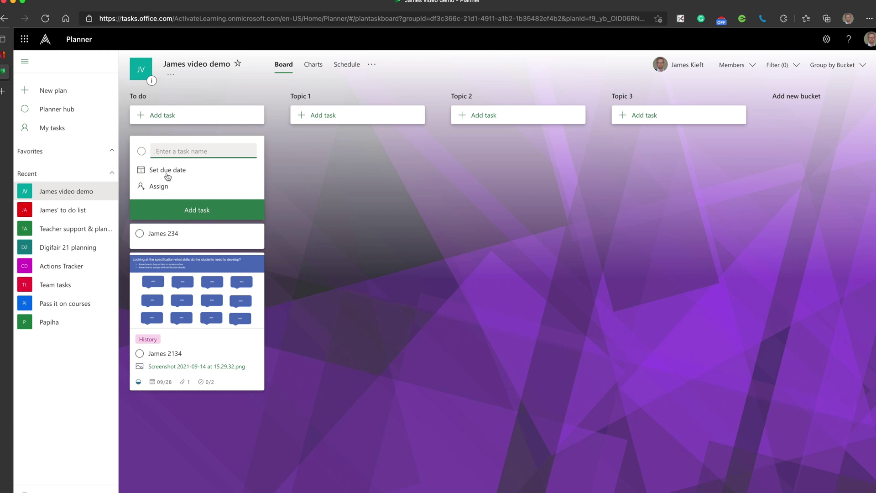
left_click(242, 234)
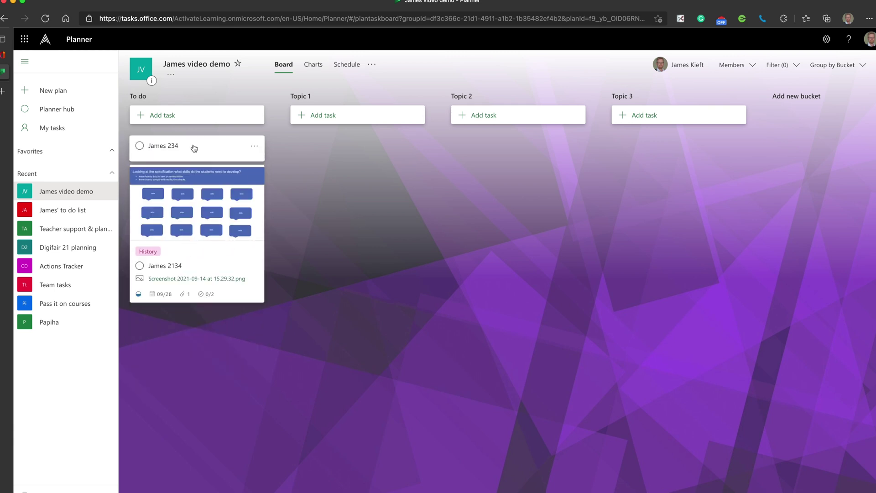
left_click_drag(196, 146, 664, 163)
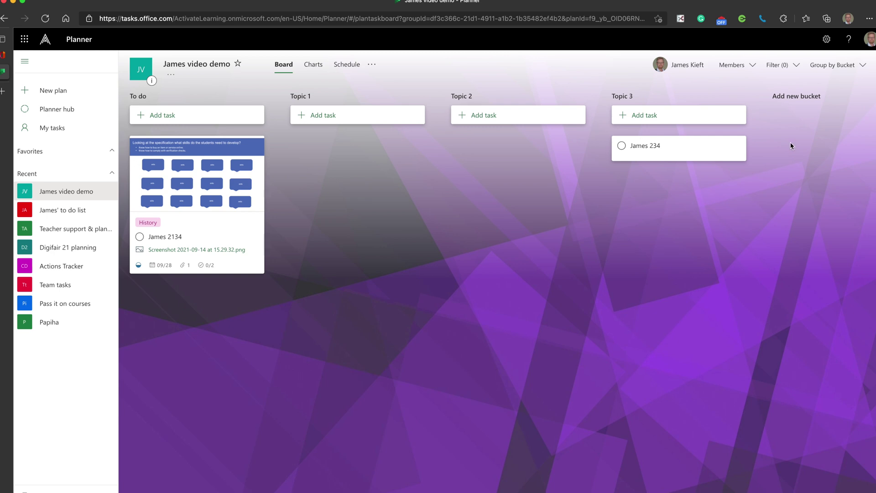
left_click(372, 65)
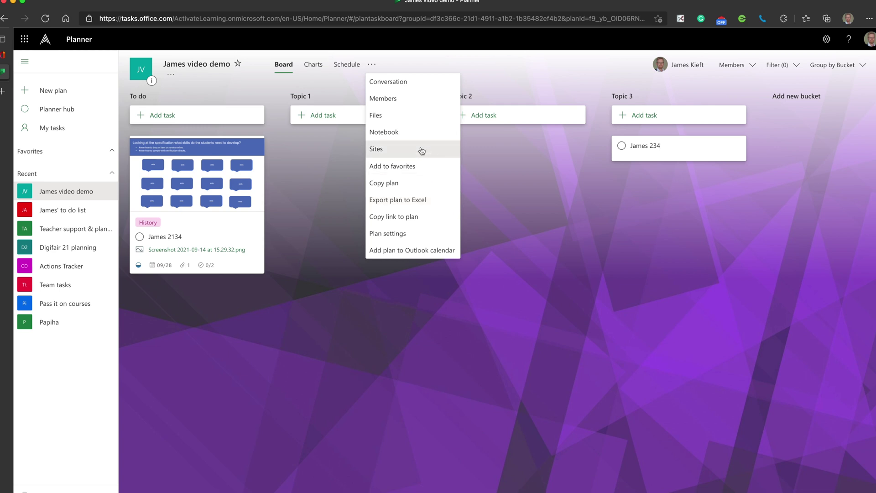
left_click(489, 73)
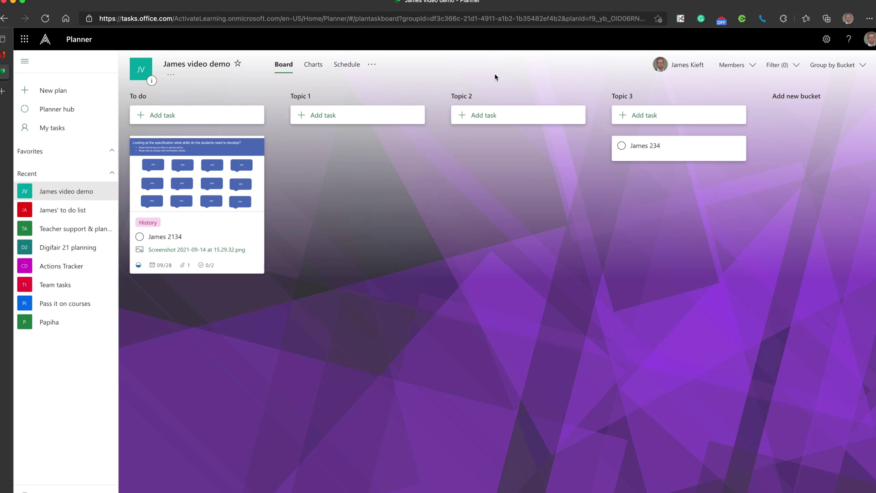
left_click(796, 68)
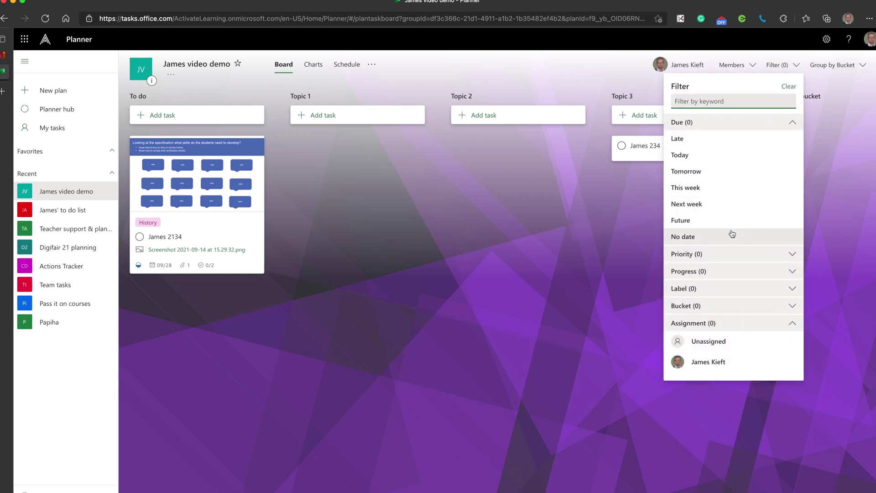
left_click(725, 189)
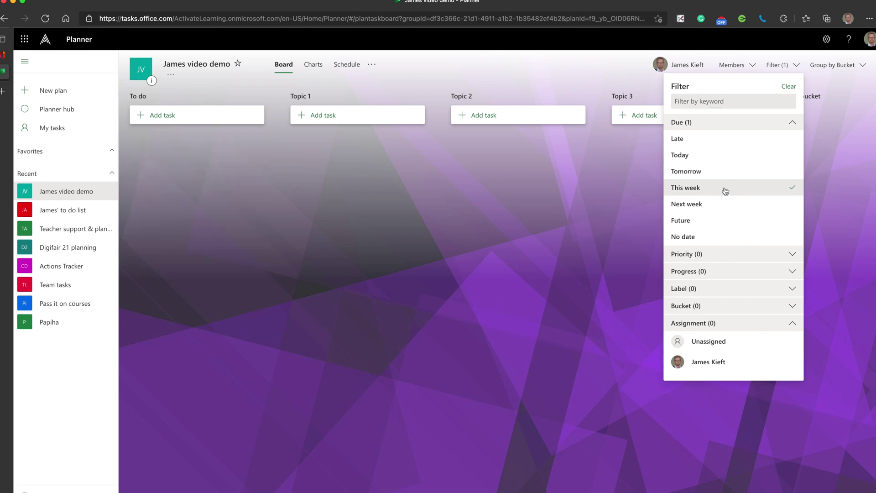
left_click(793, 190)
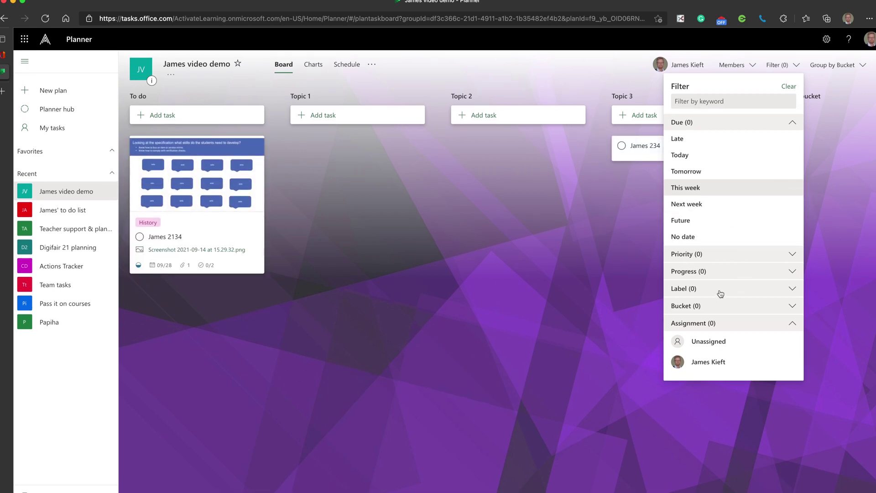
left_click(792, 289)
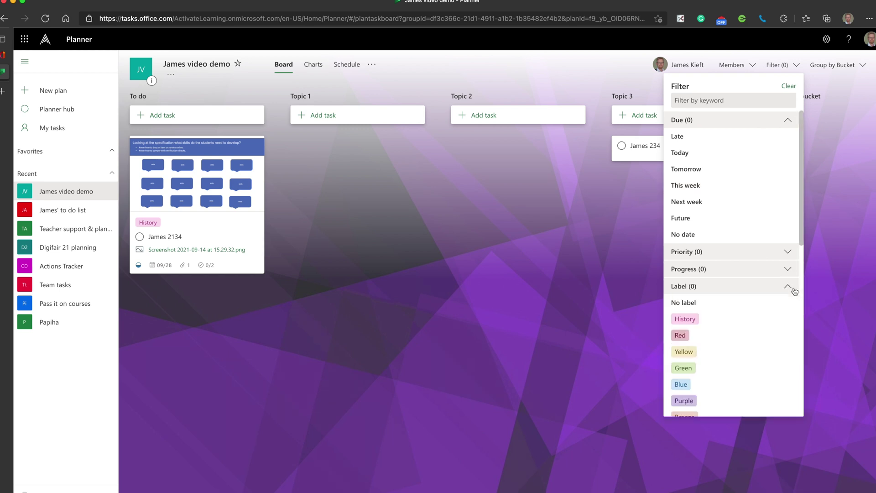
left_click(731, 321)
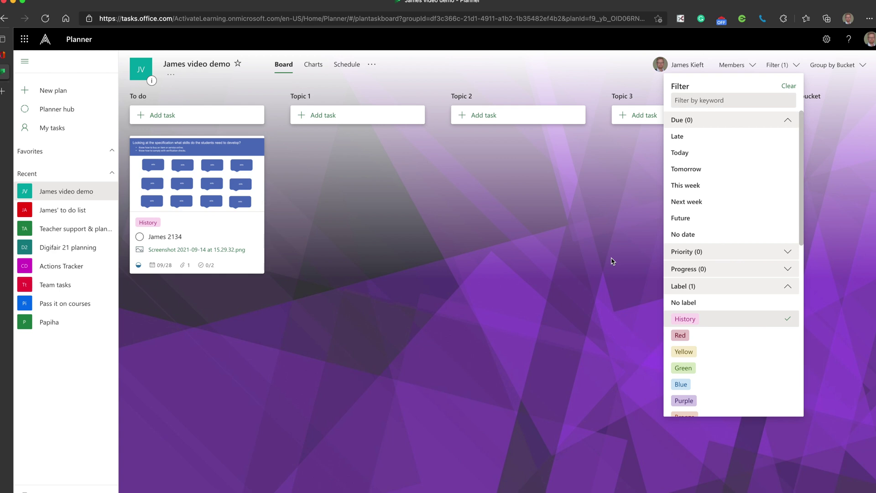
left_click(789, 87)
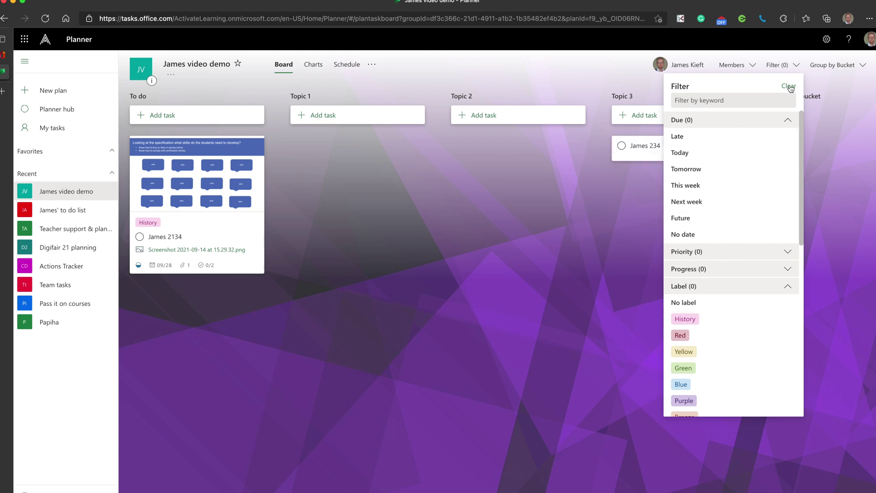
left_click(595, 194)
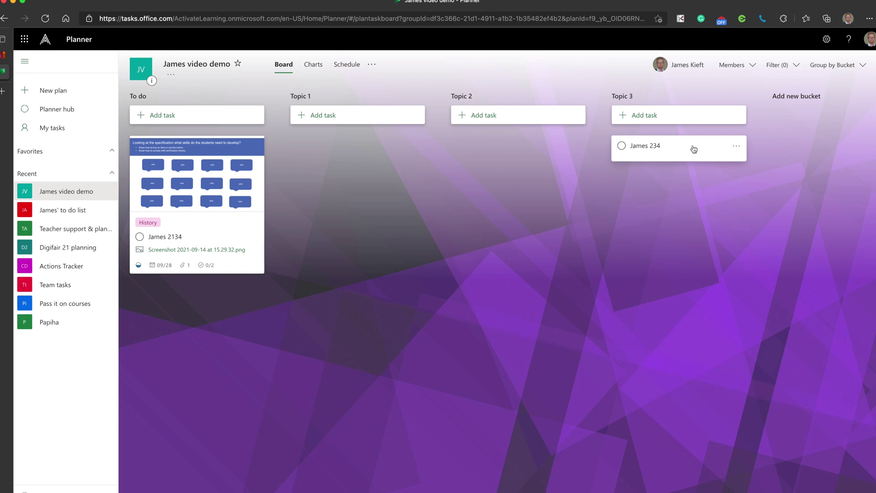
left_click_drag(693, 149, 621, 158)
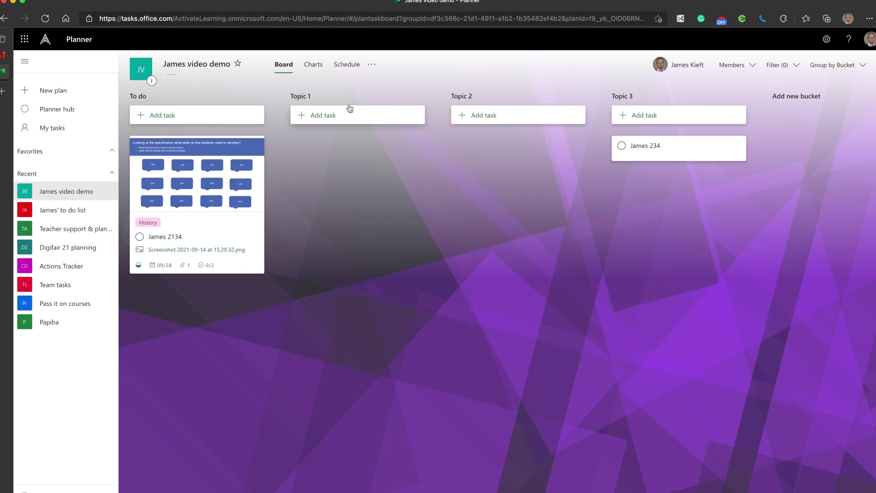
left_click(206, 156)
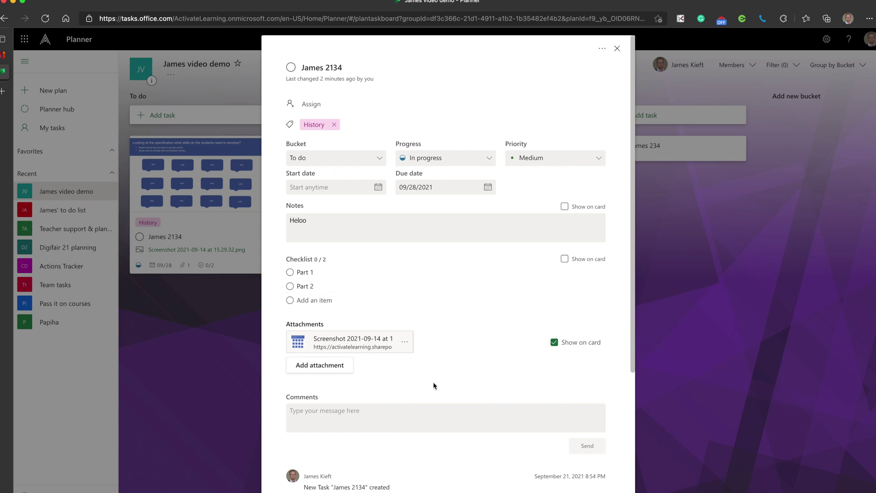
scroll(439, 365, "down", 1)
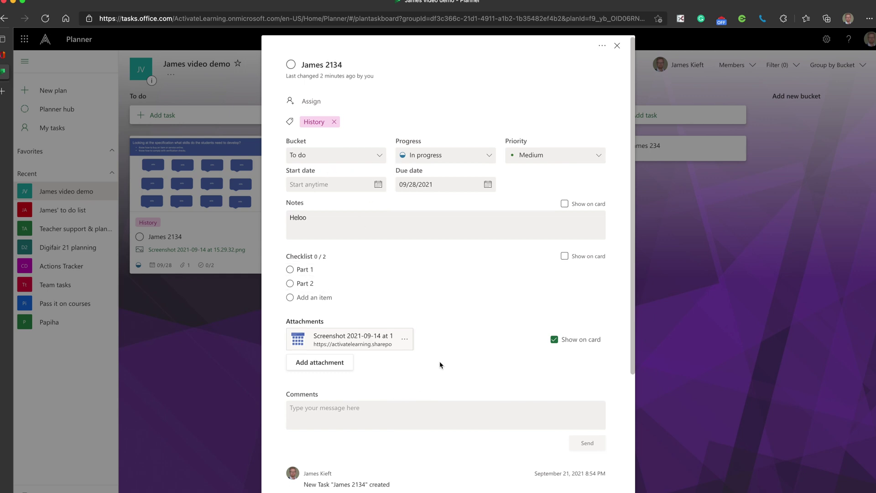
left_click(617, 45)
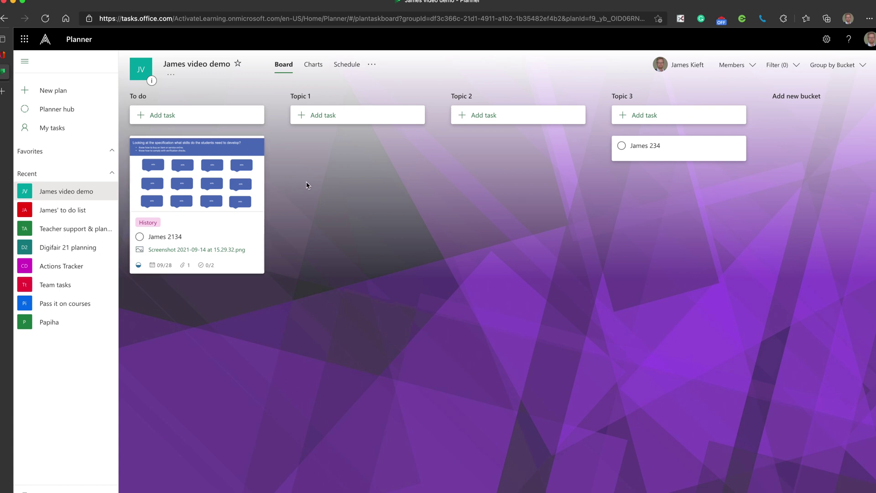
left_click(344, 116)
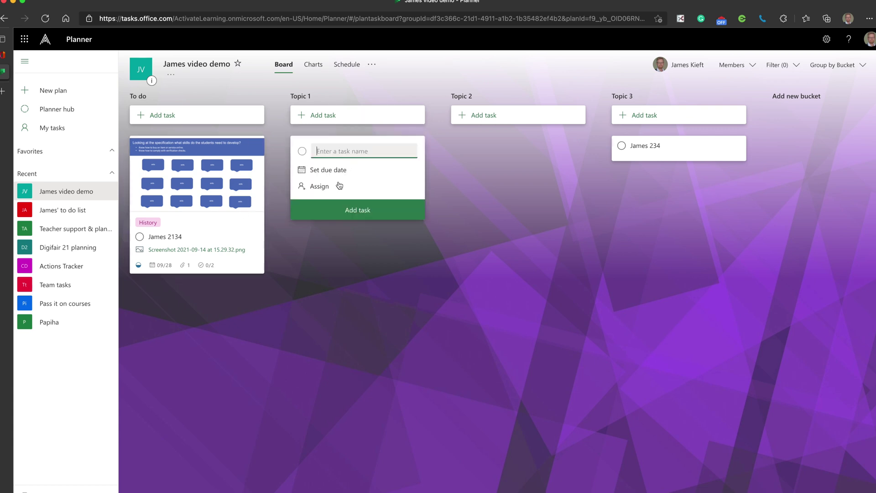
Step: Enter 'class' as the new task under Topic 1 and submit it
type("class")
key("Return")
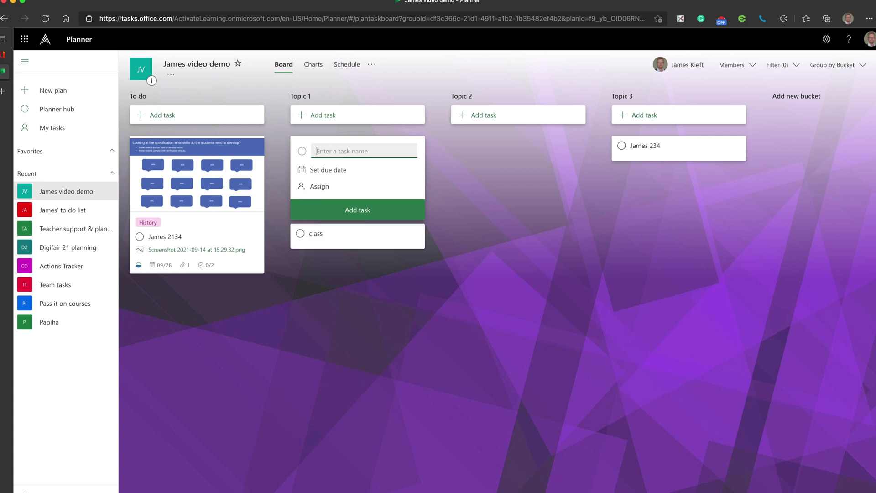
left_click(370, 241)
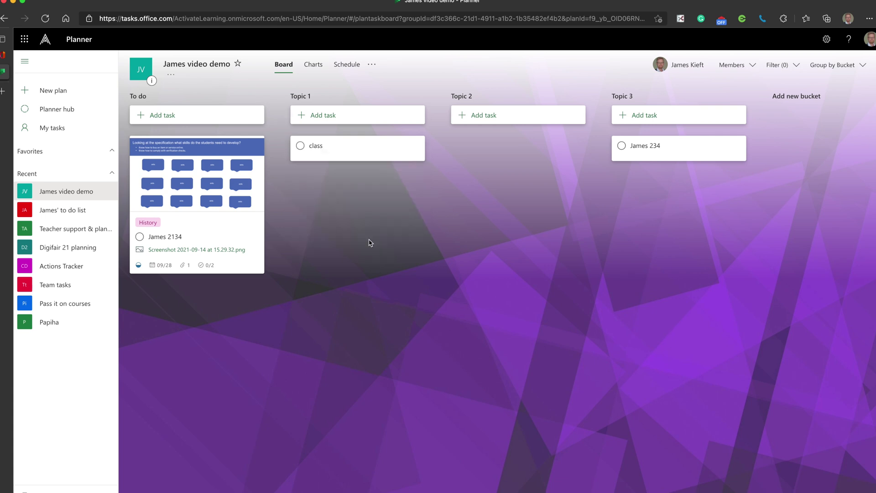
Step: Review the class task's details, including its comments box, then close the card
left_click(336, 153)
left_click(324, 362)
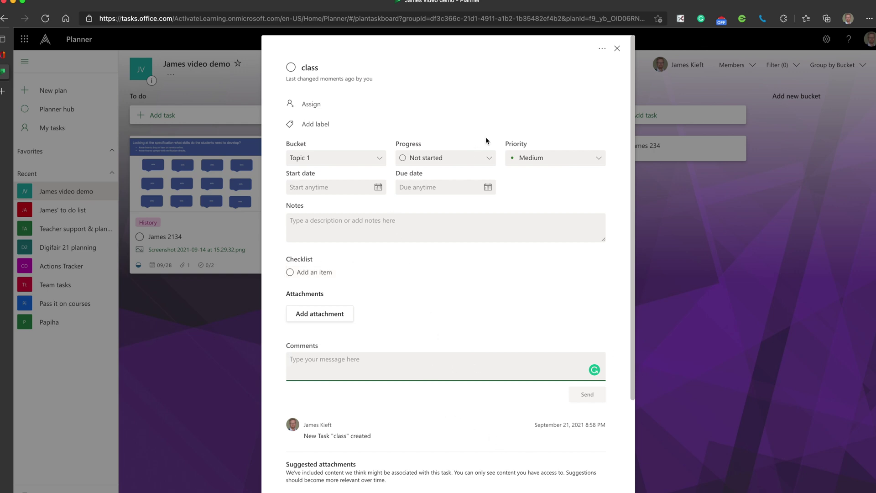
left_click(617, 49)
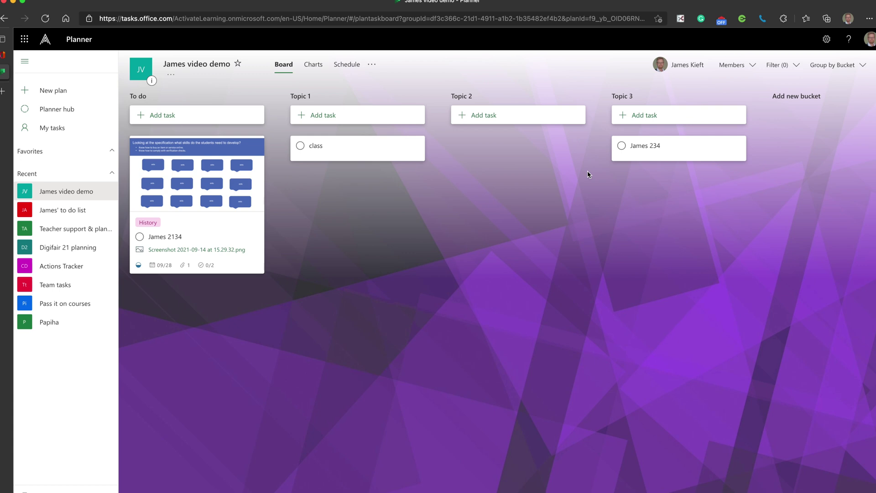
Step: Switch to the Schedule view showing September 2021, with class and James 234 unscheduled
left_click(346, 65)
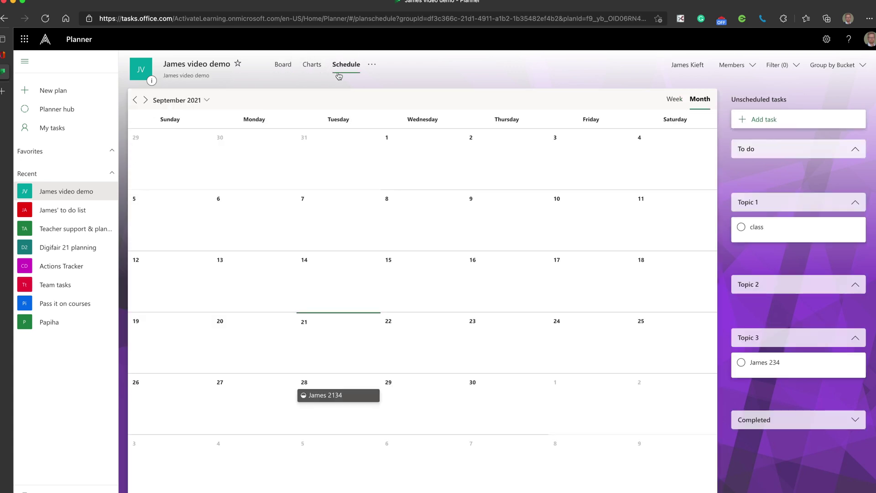